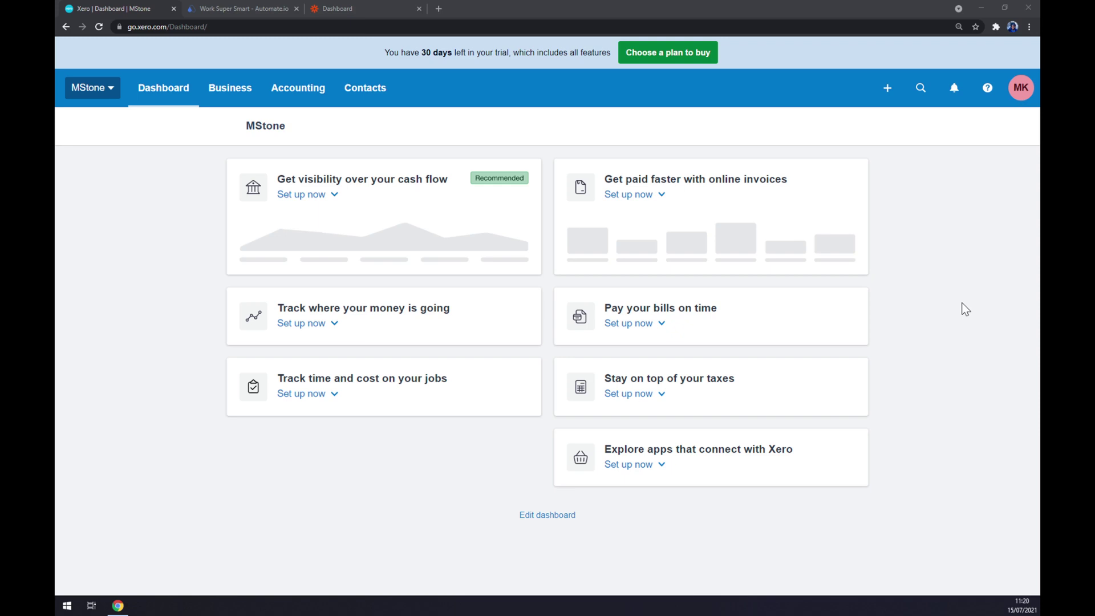
Step: Switch from the Xero trial dashboard to the 'Work Super Smart - Automate.io' browser tab
{"action": "left_click", "coordinate": [240, 8]}
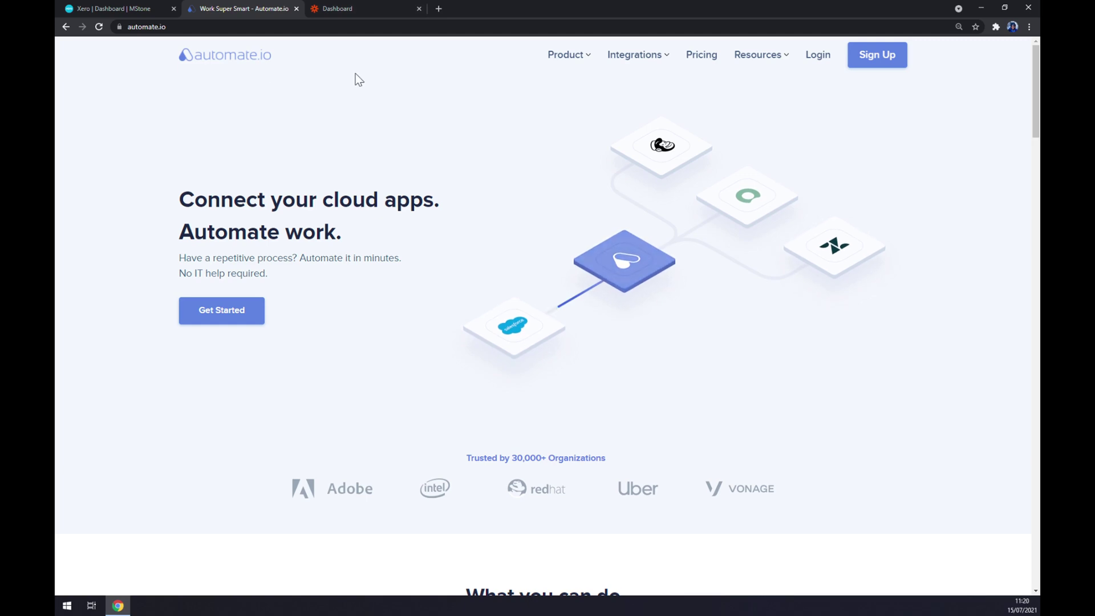
Step: Open the full App Integrations list from the Integrations menu's See All Categories
{"action": "mouse_move", "coordinate": [630, 62]}
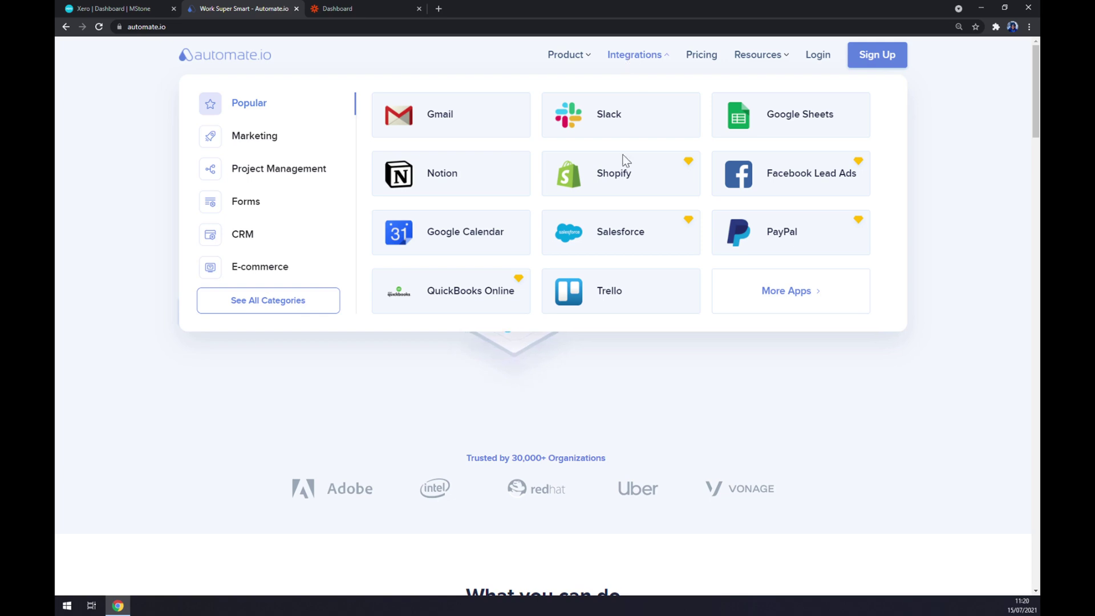
{"action": "left_click", "coordinate": [292, 311]}
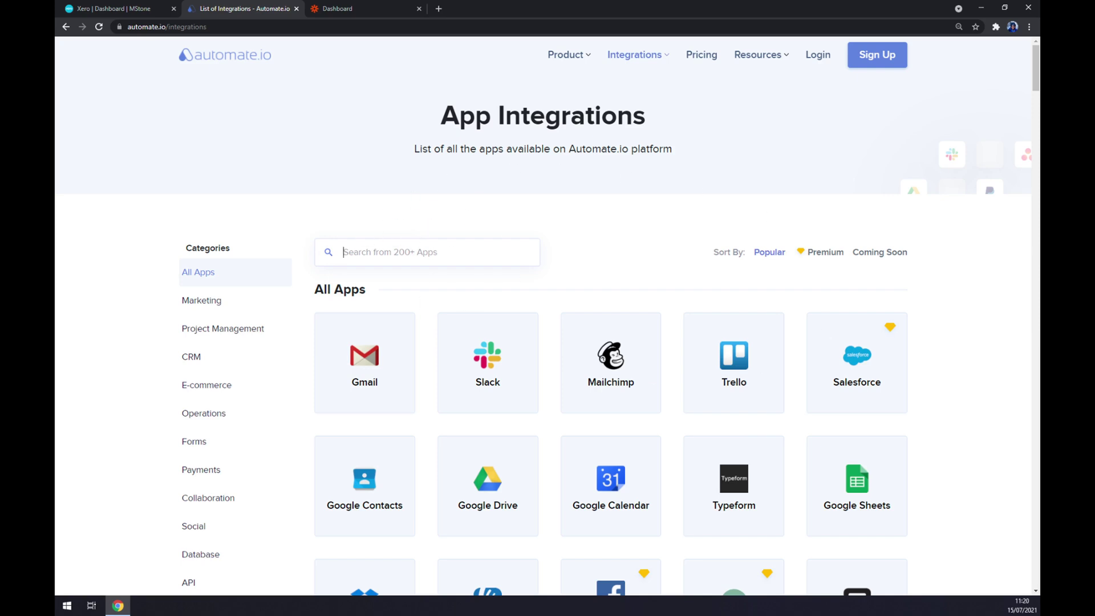
Step: Search 'xero', open Xero, then search 'strip' and open the Stripe and Xero page
{"action": "type", "text": "xero"}
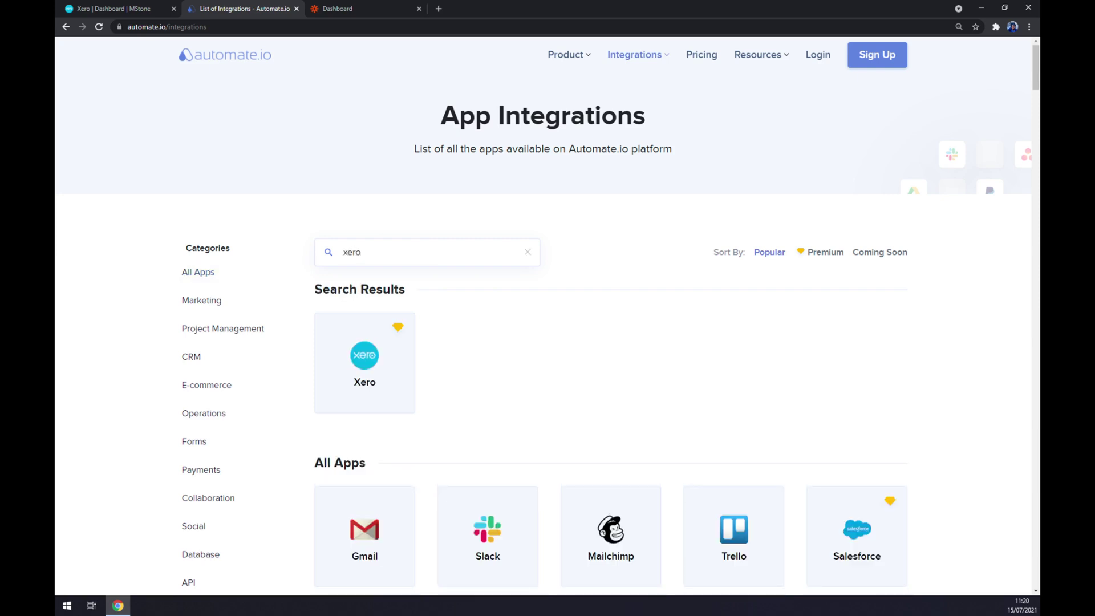
{"action": "left_click", "coordinate": [360, 365]}
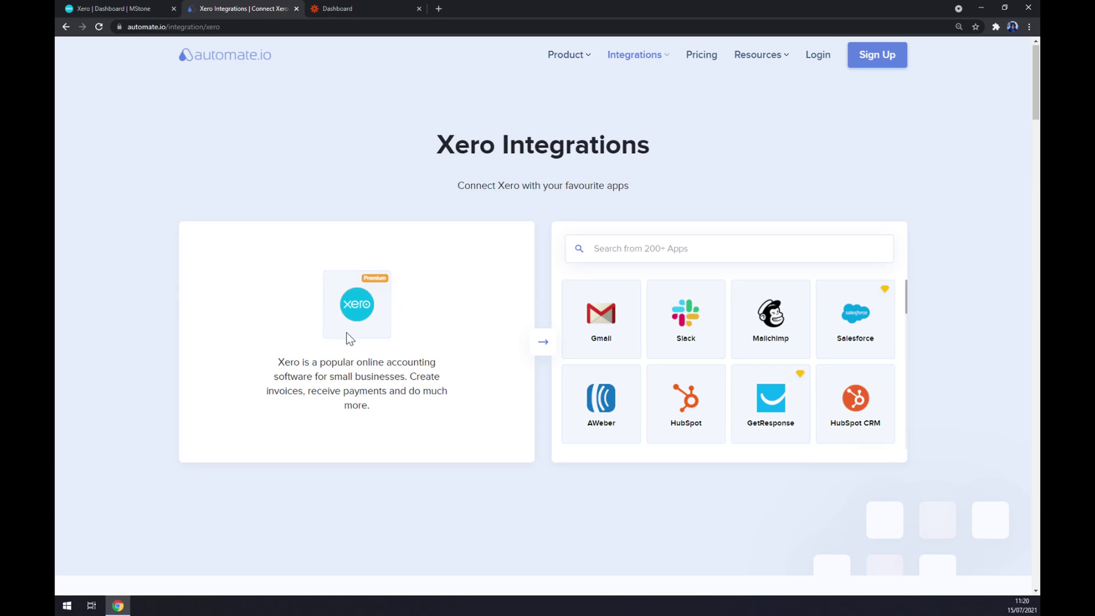
{"action": "type", "text": "strip"}
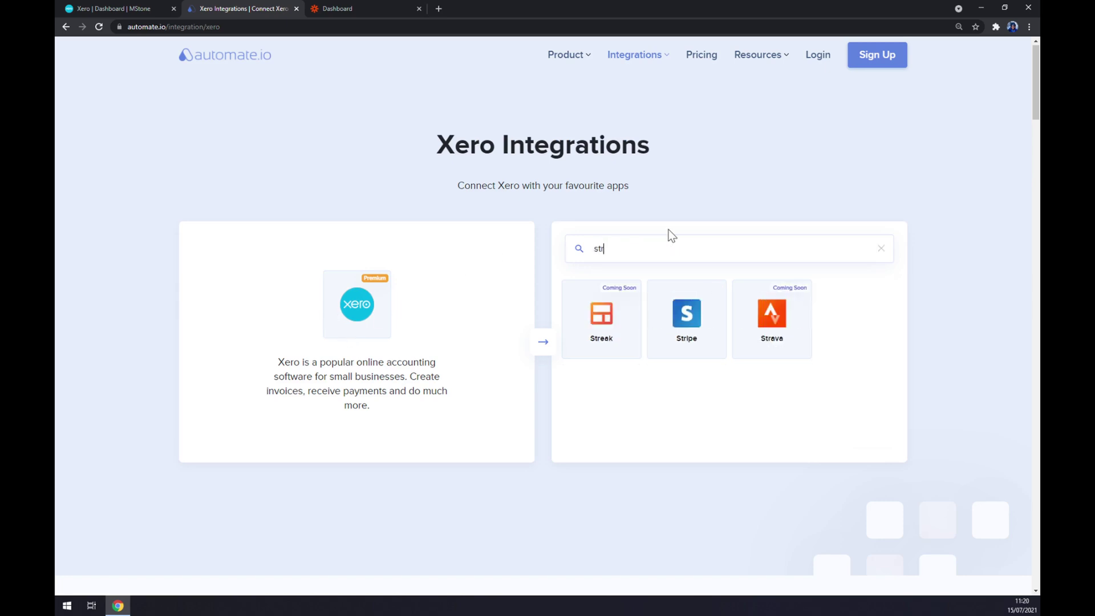
{"action": "left_click", "coordinate": [601, 316]}
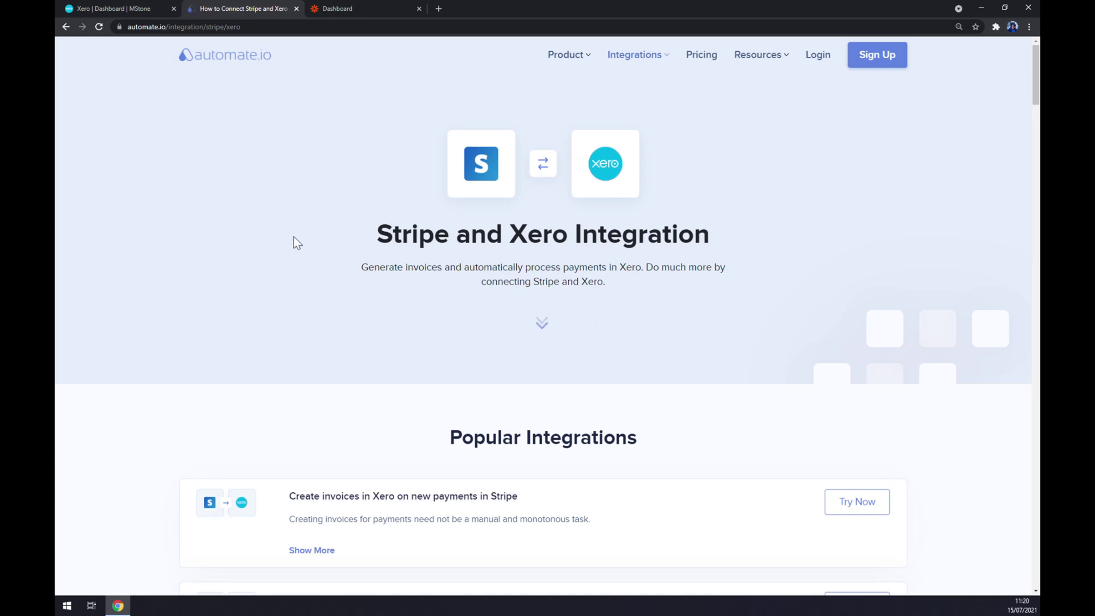
Step: Scroll down the Stripe and Xero page to the Create your own Integration section
{"action": "scroll", "coordinate": [296, 240], "scroll_direction": "down", "scroll_amount": 4}
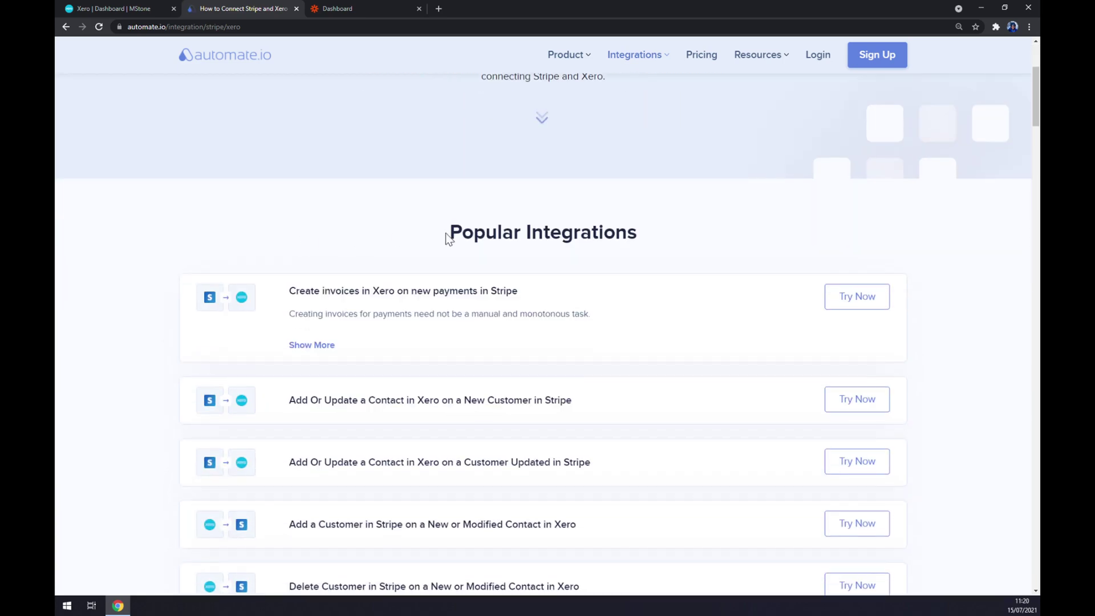
{"action": "left_click_drag", "start_coordinate": [448, 233], "coordinate": [638, 242]}
{"action": "left_click", "coordinate": [399, 207]}
{"action": "scroll", "coordinate": [394, 200], "scroll_direction": "down", "scroll_amount": 1}
{"action": "scroll", "coordinate": [392, 198], "scroll_direction": "down", "scroll_amount": 1}
{"action": "scroll", "coordinate": [393, 197], "scroll_direction": "up", "scroll_amount": 6}
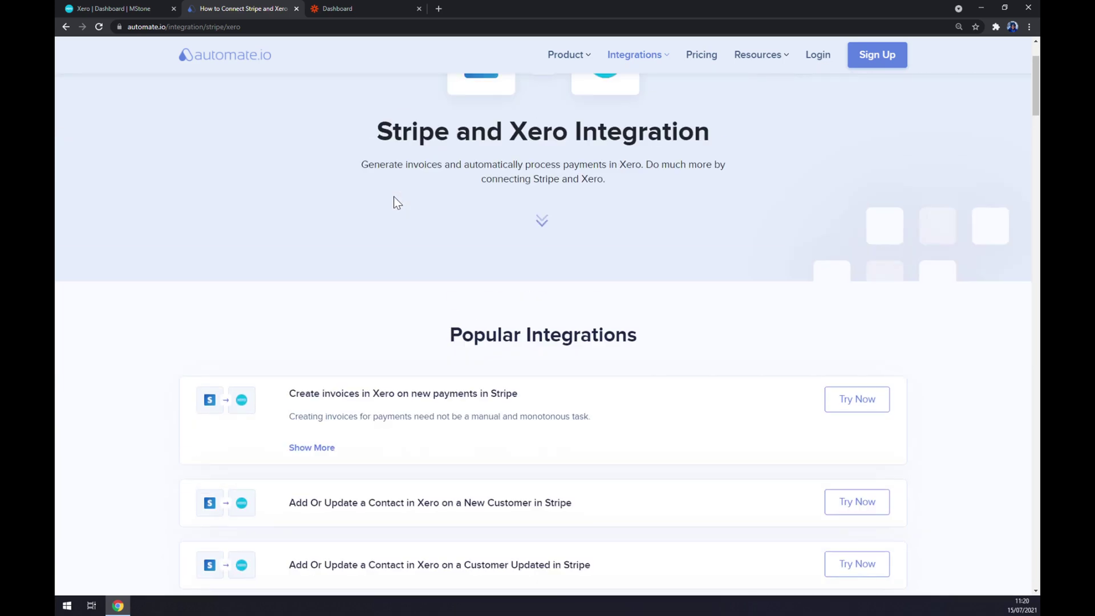
{"action": "scroll", "coordinate": [394, 197], "scroll_direction": "down", "scroll_amount": 6}
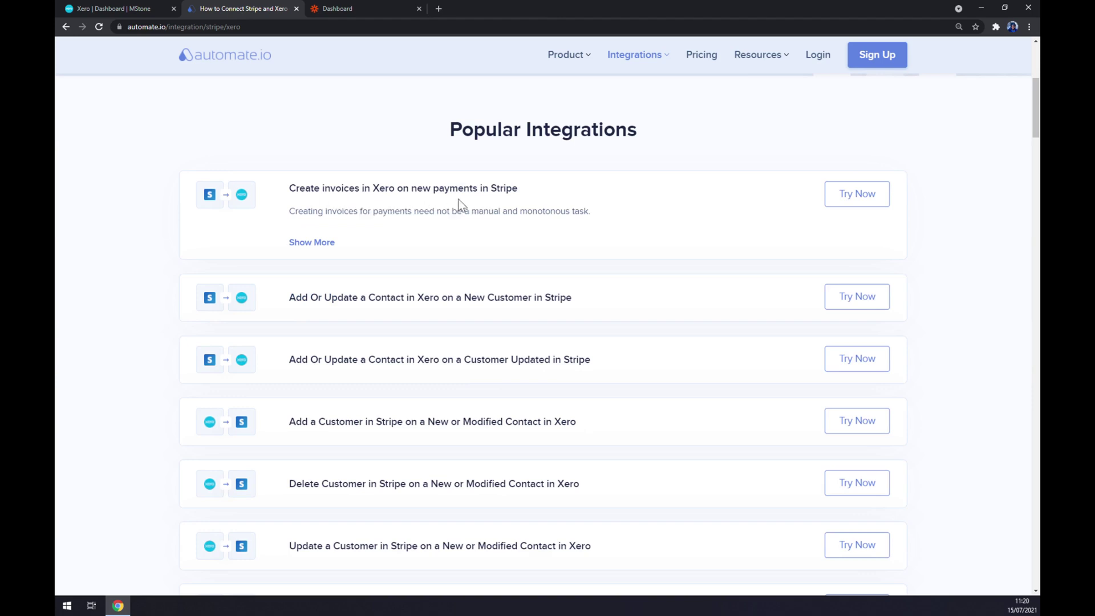
{"action": "scroll", "coordinate": [481, 206], "scroll_direction": "down", "scroll_amount": 3}
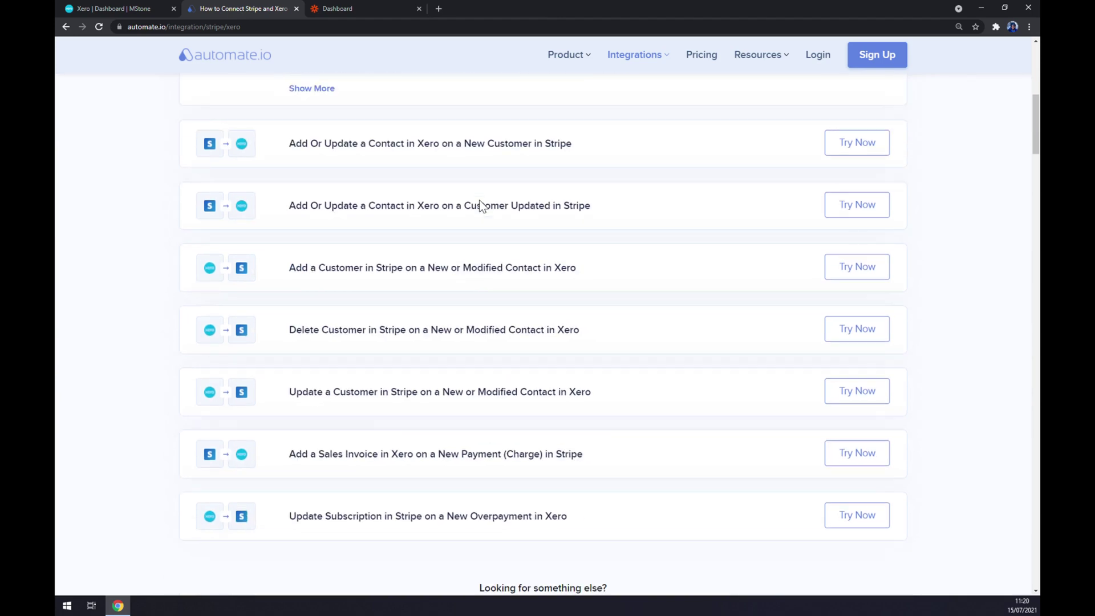
{"action": "scroll", "coordinate": [481, 206], "scroll_direction": "up", "scroll_amount": 1}
{"action": "scroll", "coordinate": [481, 206], "scroll_direction": "down", "scroll_amount": 2}
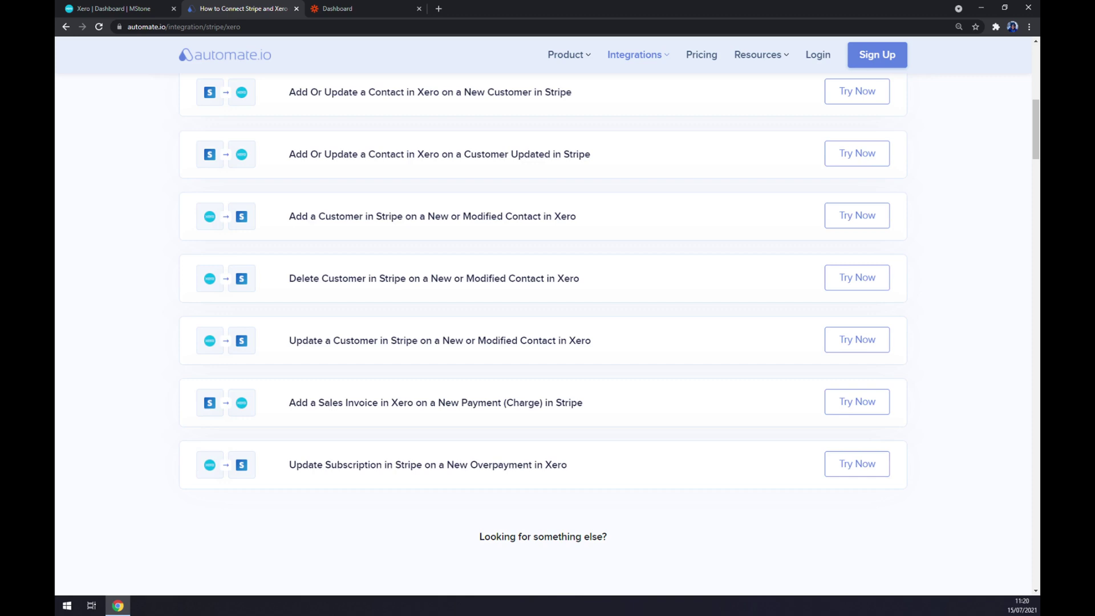
{"action": "scroll", "coordinate": [442, 205], "scroll_direction": "down", "scroll_amount": 9}
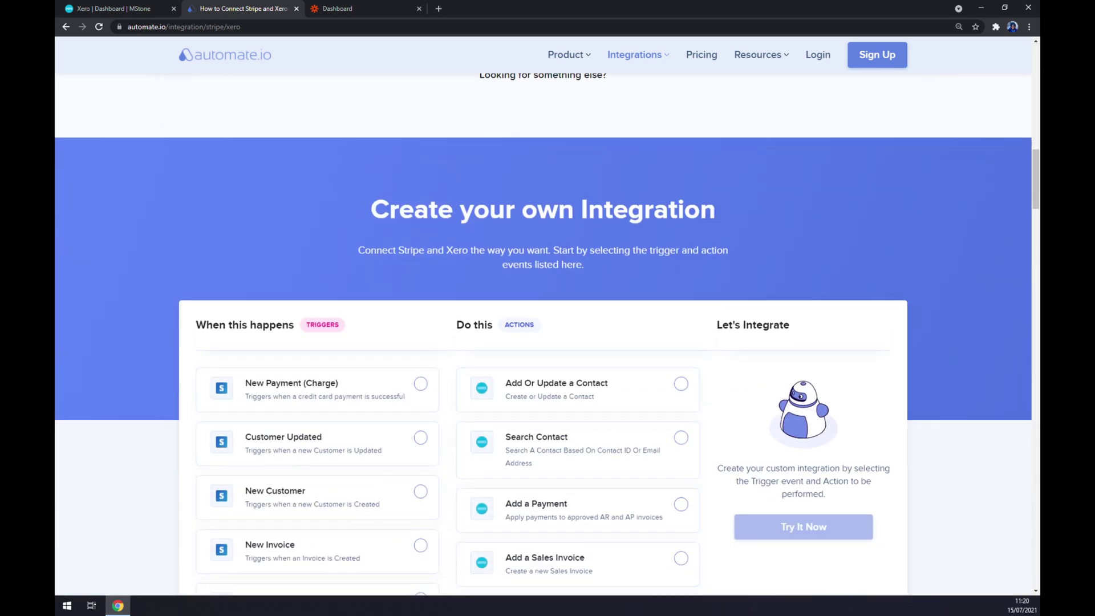
{"action": "left_click_drag", "start_coordinate": [371, 209], "coordinate": [716, 212]}
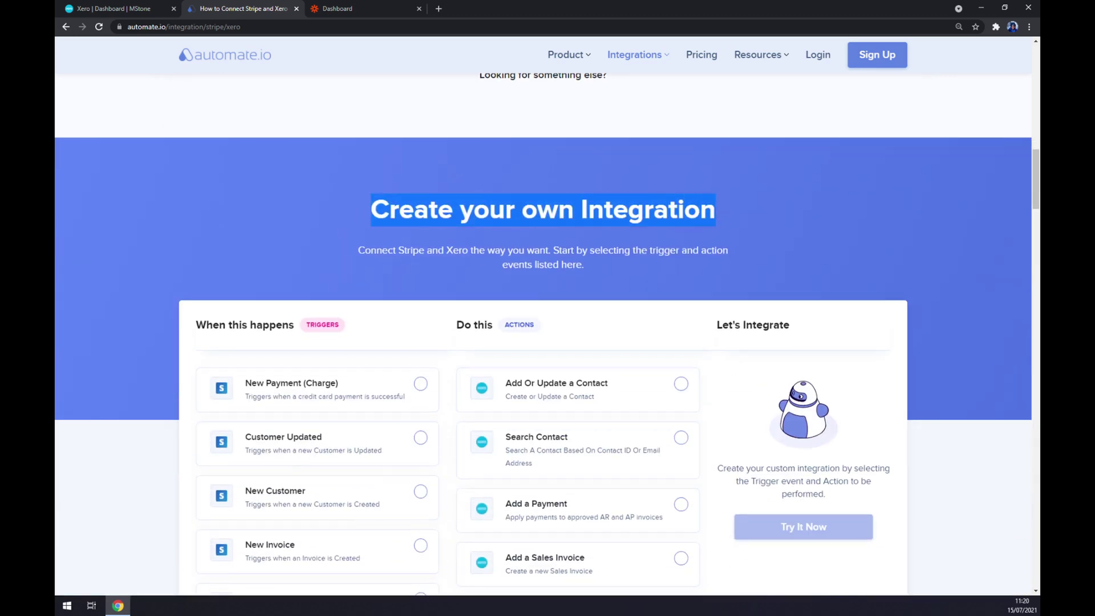
Step: Choose New or Modified Contact as the trigger in Automate.io's integration builder
{"action": "left_click", "coordinate": [343, 252]}
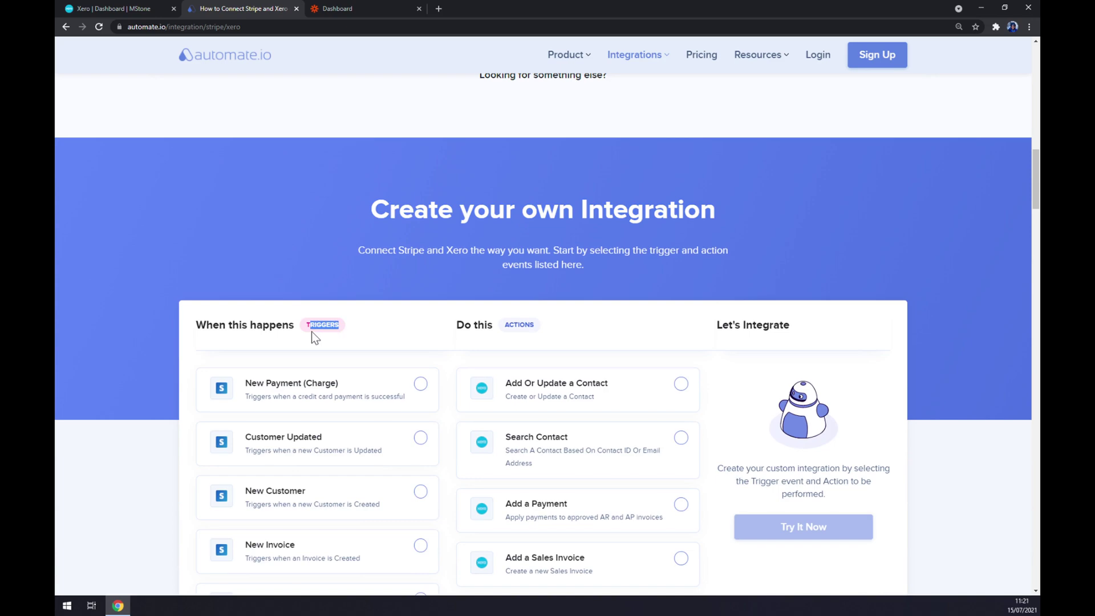
{"action": "scroll", "coordinate": [312, 330], "scroll_direction": "down", "scroll_amount": 18}
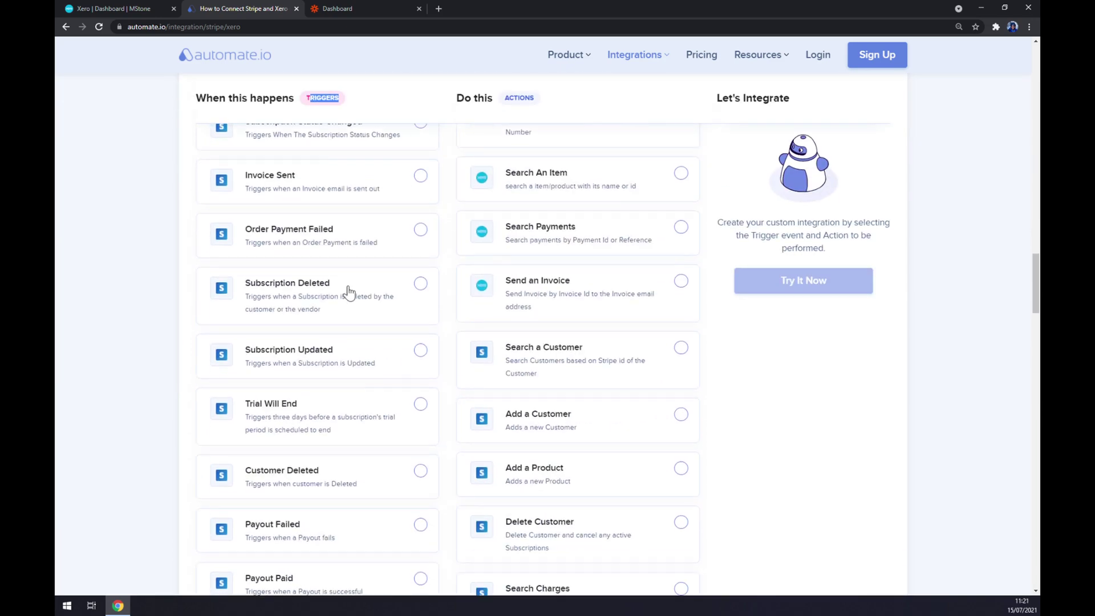
{"action": "scroll", "coordinate": [337, 279], "scroll_direction": "down", "scroll_amount": 7}
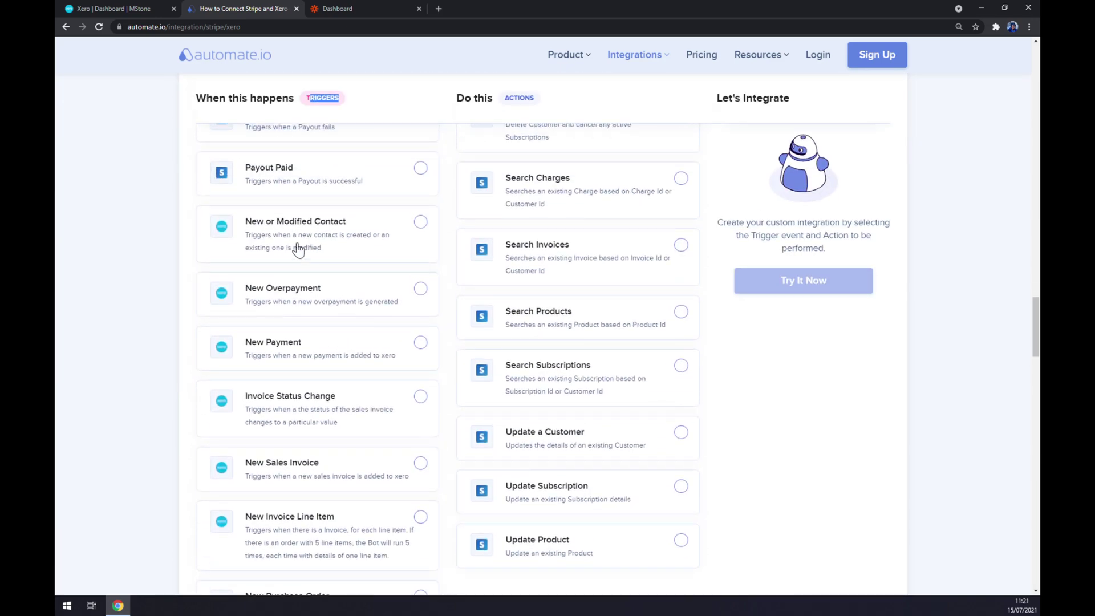
{"action": "left_click", "coordinate": [299, 248]}
Step: Choose Search a Customer as the action in the integration builder
{"action": "scroll", "coordinate": [516, 302], "scroll_direction": "up", "scroll_amount": 20}
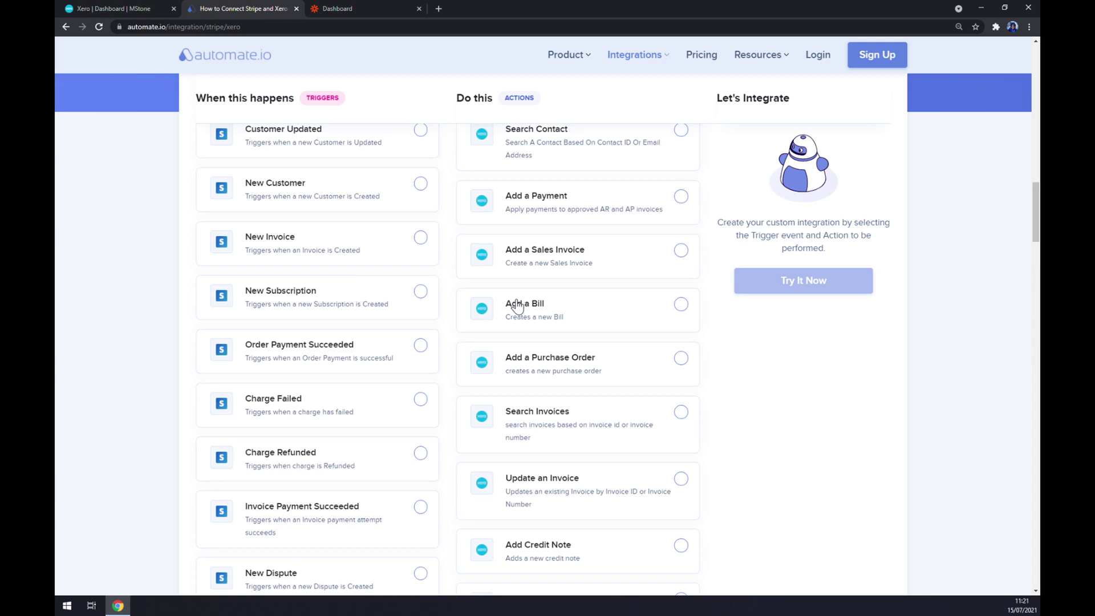
{"action": "scroll", "coordinate": [517, 308], "scroll_direction": "up", "scroll_amount": 1}
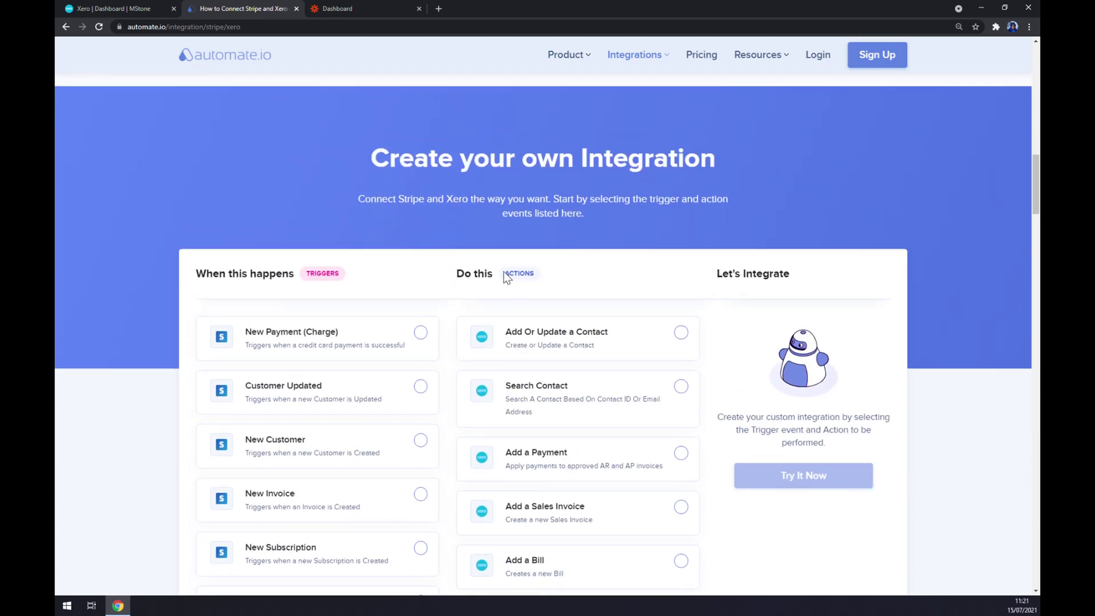
{"action": "scroll", "coordinate": [562, 285], "scroll_direction": "down", "scroll_amount": 6}
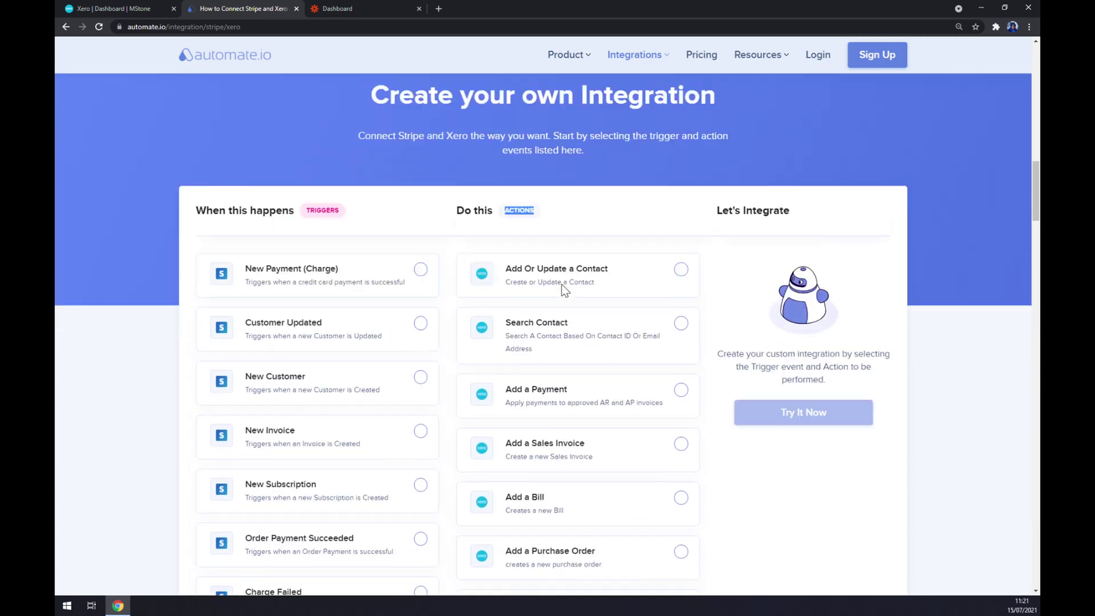
{"action": "scroll", "coordinate": [565, 291], "scroll_direction": "down", "scroll_amount": 3}
{"action": "scroll", "coordinate": [568, 298], "scroll_direction": "down", "scroll_amount": 6}
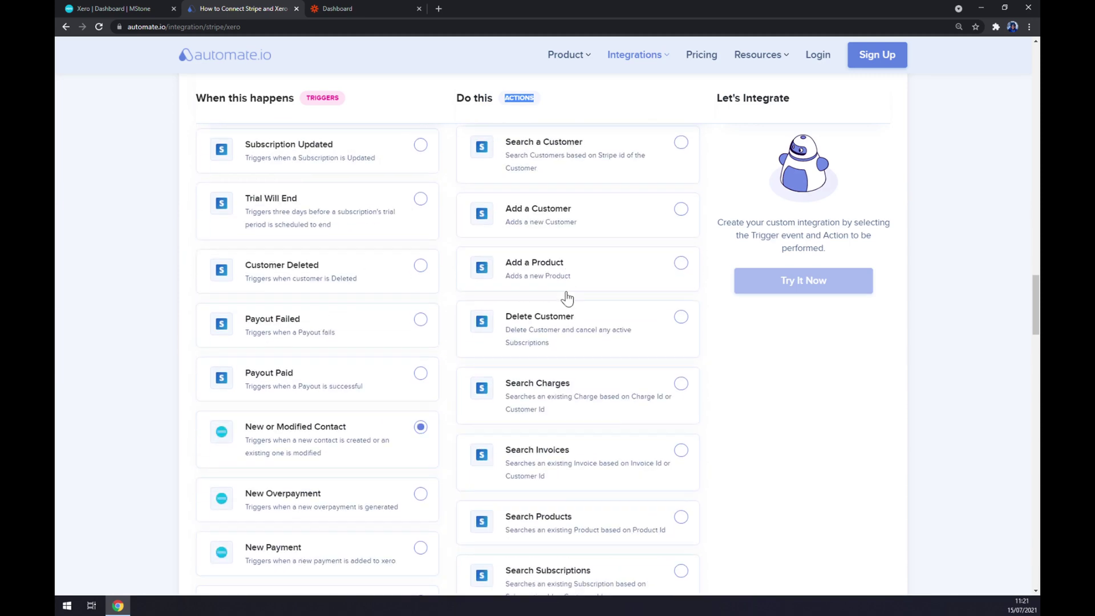
{"action": "scroll", "coordinate": [567, 297], "scroll_direction": "up", "scroll_amount": 2}
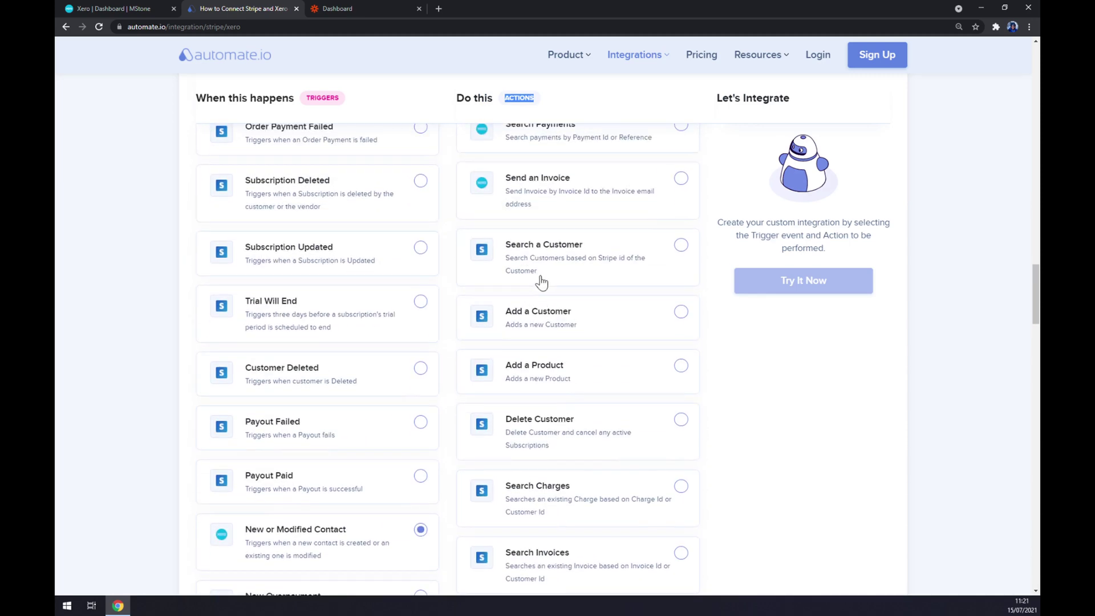
{"action": "left_click", "coordinate": [513, 281]}
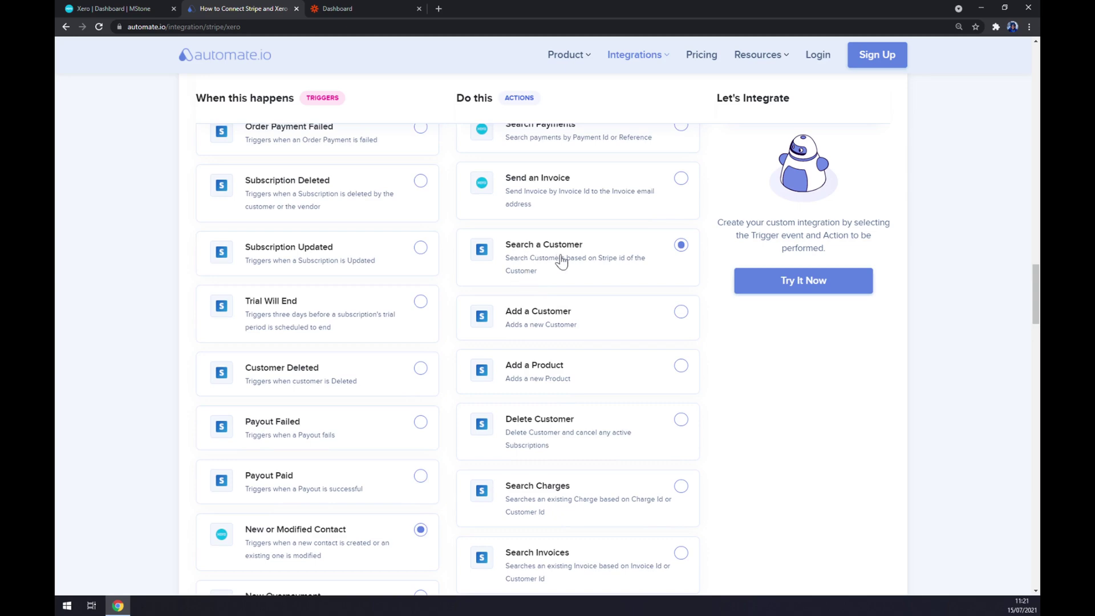
Step: Switch to the Zapier Dashboard browser tab
{"action": "scroll", "coordinate": [600, 293], "scroll_direction": "down", "scroll_amount": 5}
{"action": "scroll", "coordinate": [600, 476], "scroll_direction": "down", "scroll_amount": 5}
{"action": "scroll", "coordinate": [552, 293], "scroll_direction": "up", "scroll_amount": 20}
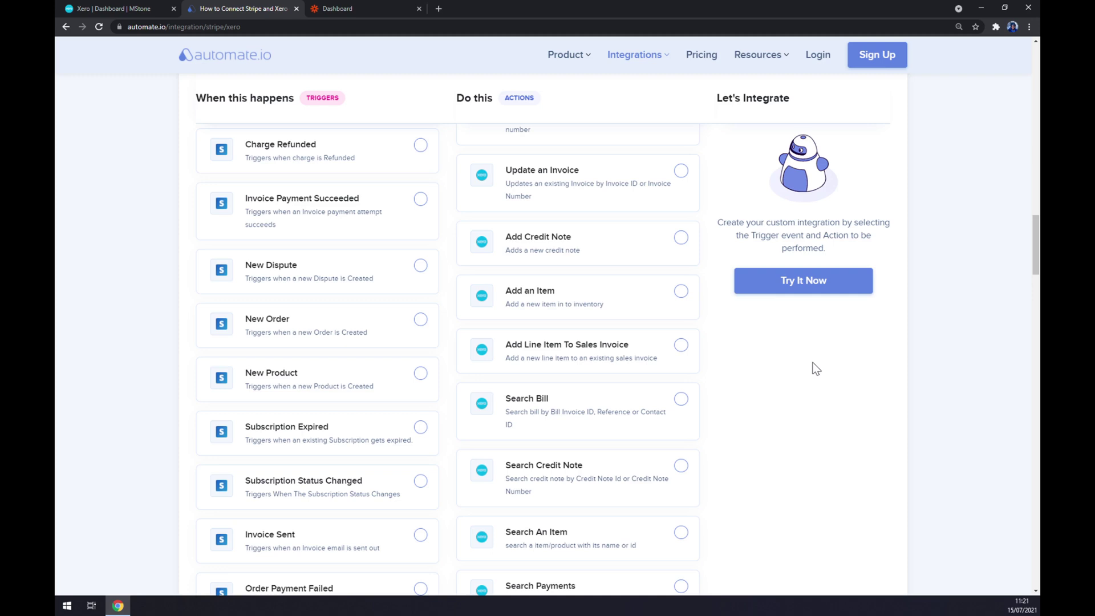
{"action": "left_click", "coordinate": [353, 8]}
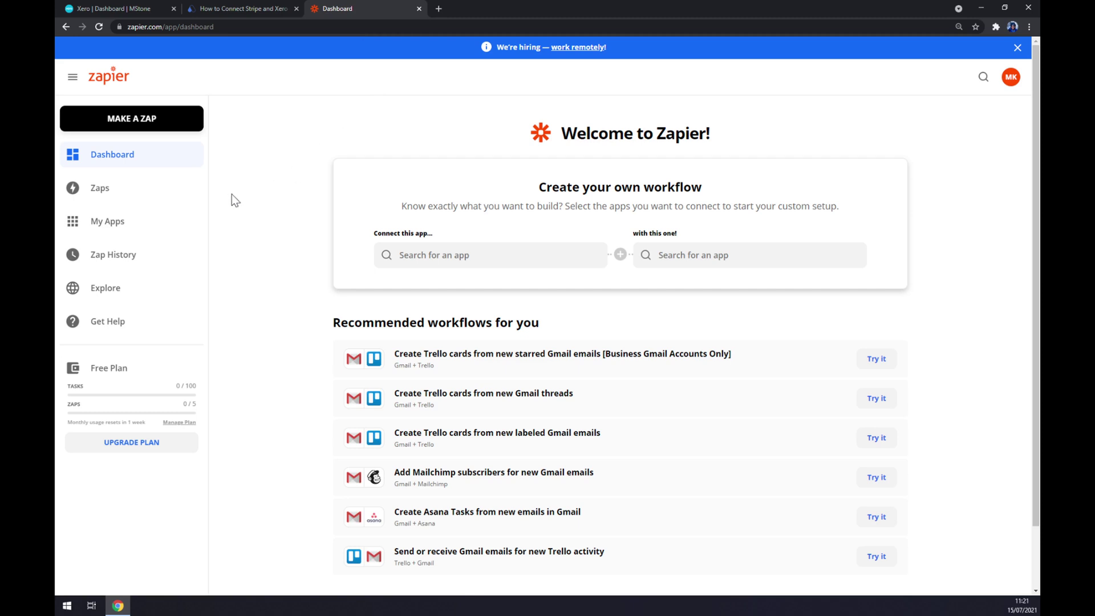
Step: Start a new untitled zap with MAKE A ZAP in the left sidebar
{"action": "left_click", "coordinate": [152, 123]}
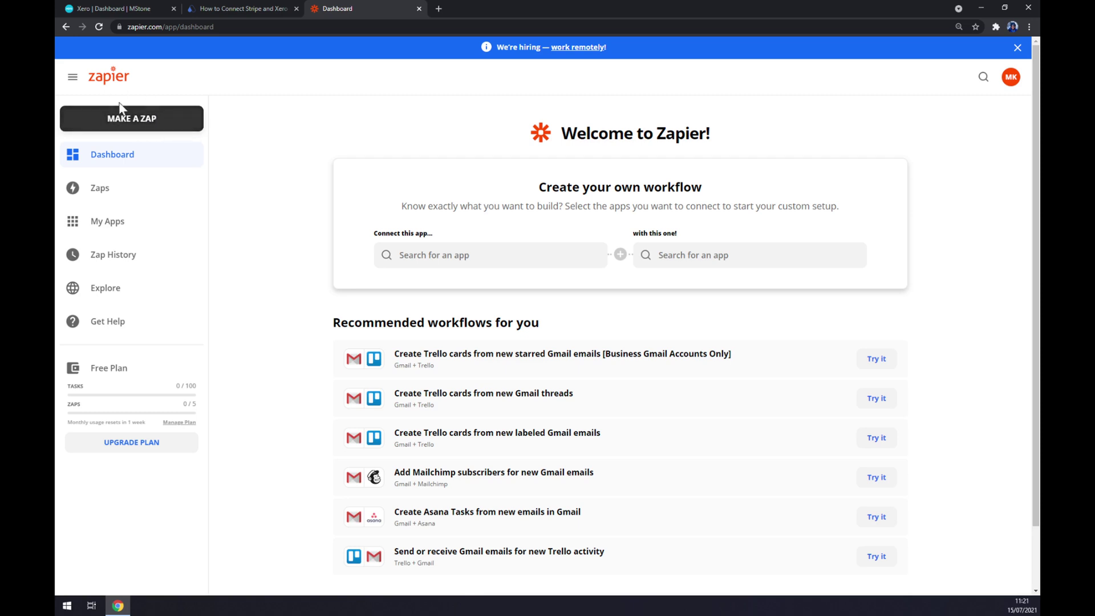
{"action": "left_click", "coordinate": [199, 127]}
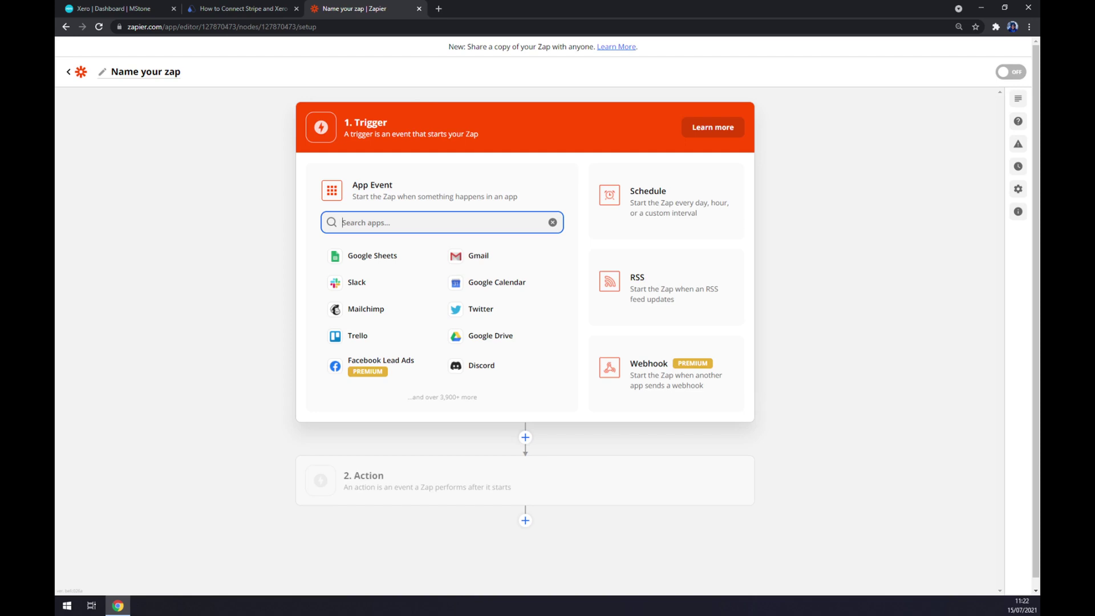
Step: Set the trigger app to Xero with the New Bill event
{"action": "type", "text": "xero"}
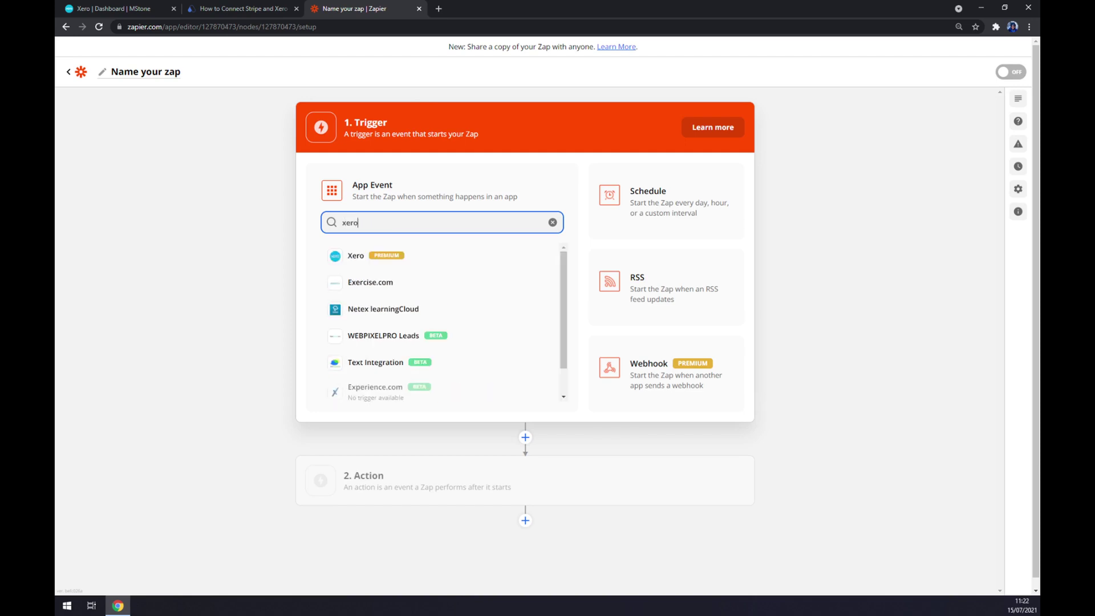
{"action": "left_click", "coordinate": [352, 258]}
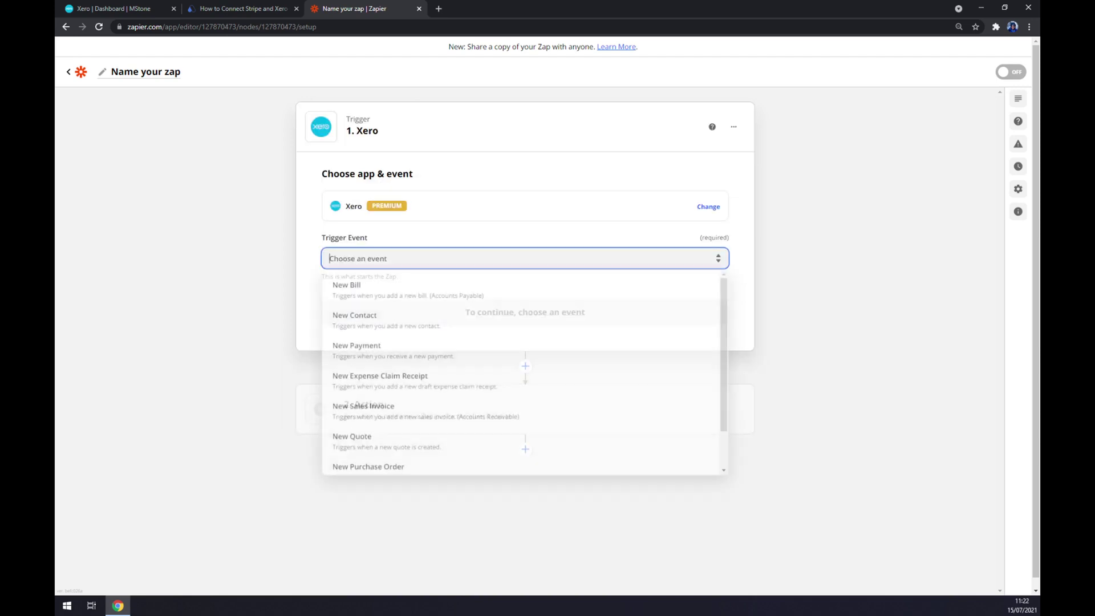
{"action": "left_click", "coordinate": [388, 301]}
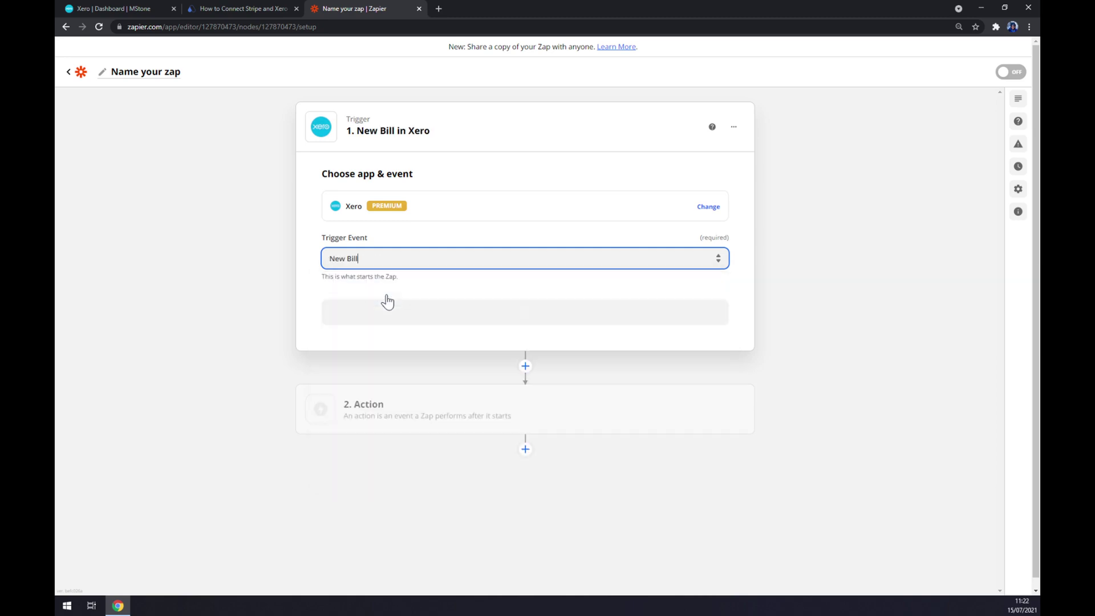
{"action": "left_click", "coordinate": [489, 312]}
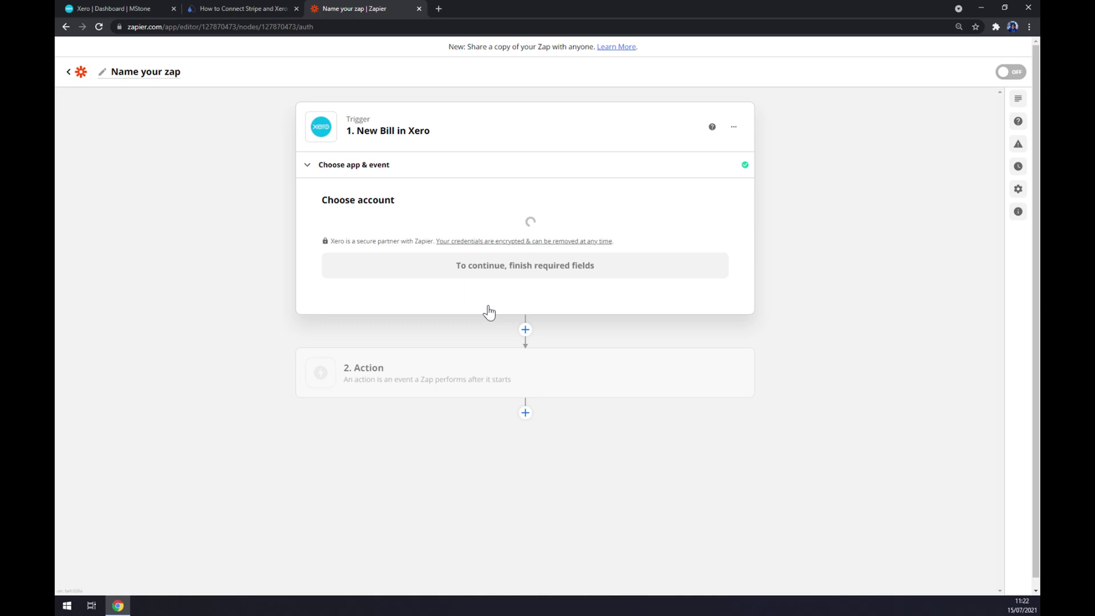
Step: Connect the existing Xero account and pick the organization for the trigger
{"action": "left_click", "coordinate": [358, 242]}
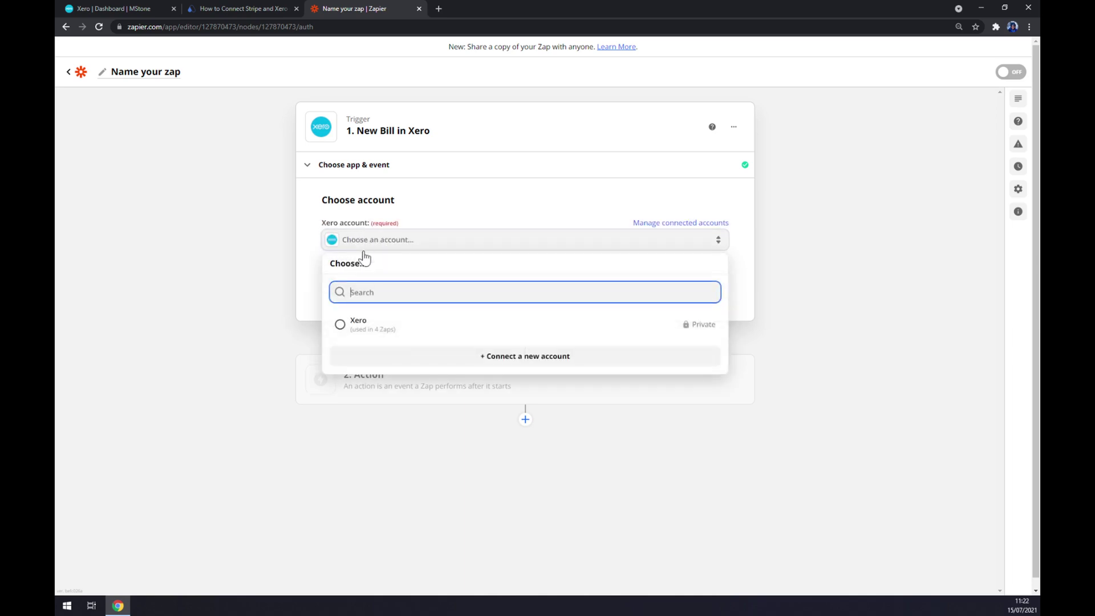
{"action": "left_click", "coordinate": [377, 335]}
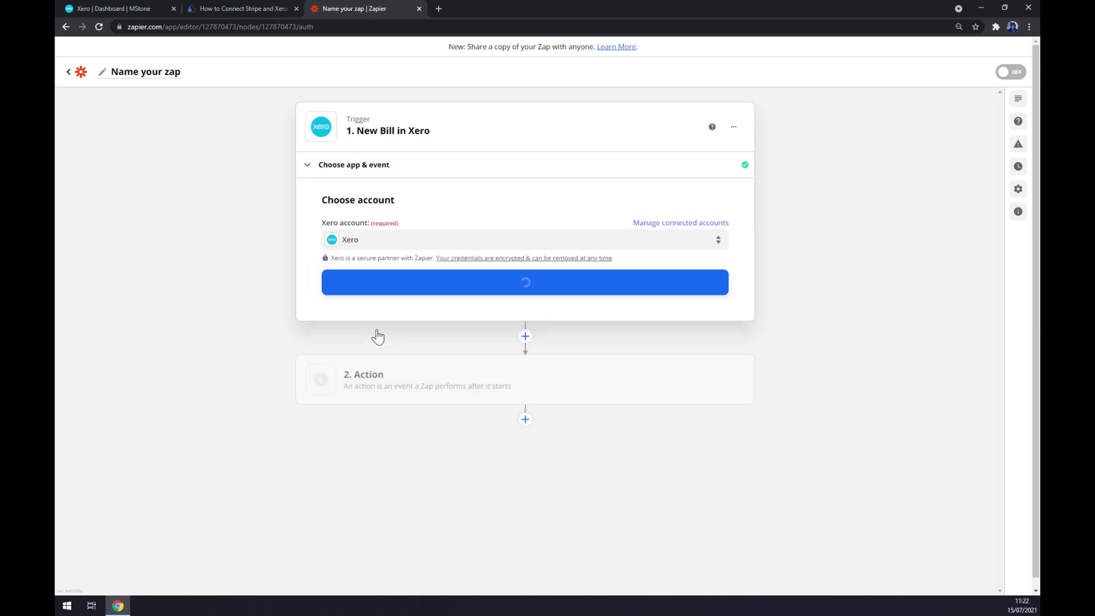
{"action": "left_click", "coordinate": [447, 281]}
{"action": "left_click", "coordinate": [388, 269]}
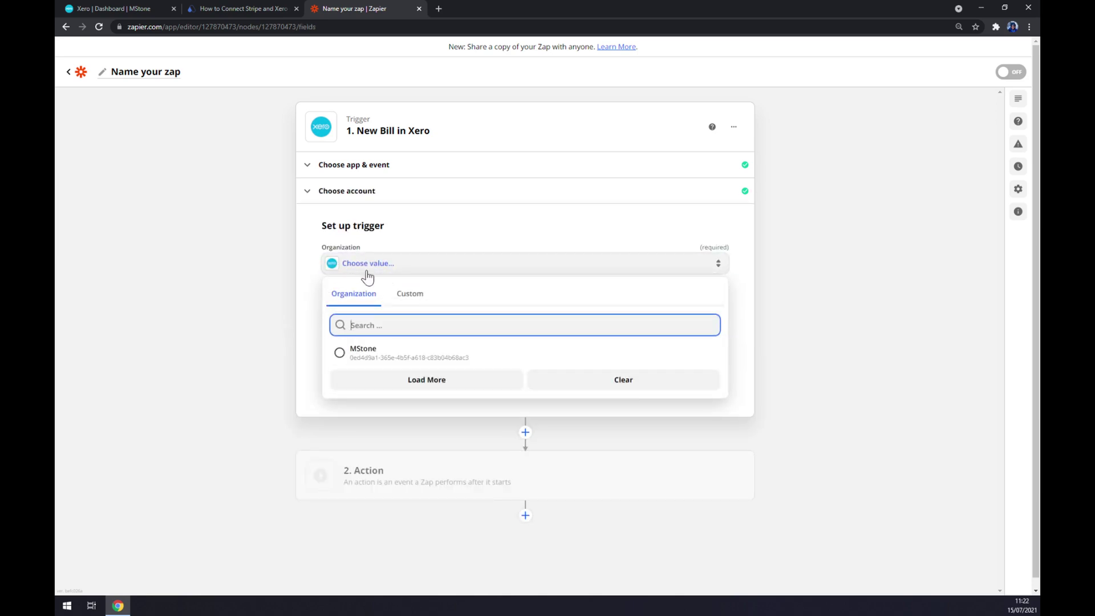
{"action": "left_click", "coordinate": [386, 362]}
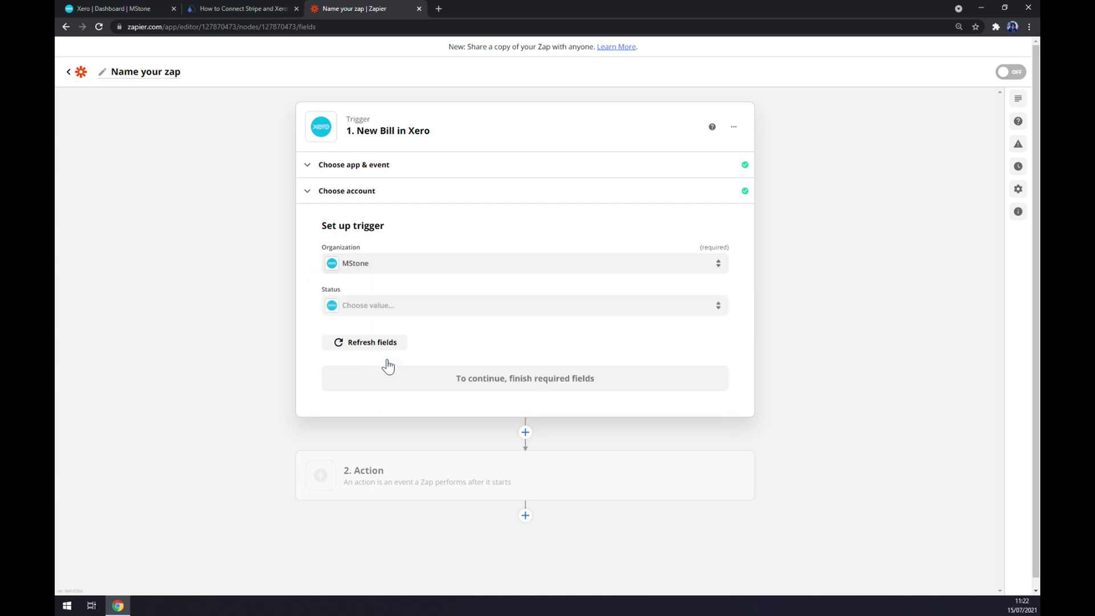
{"action": "left_click", "coordinate": [94, 12]}
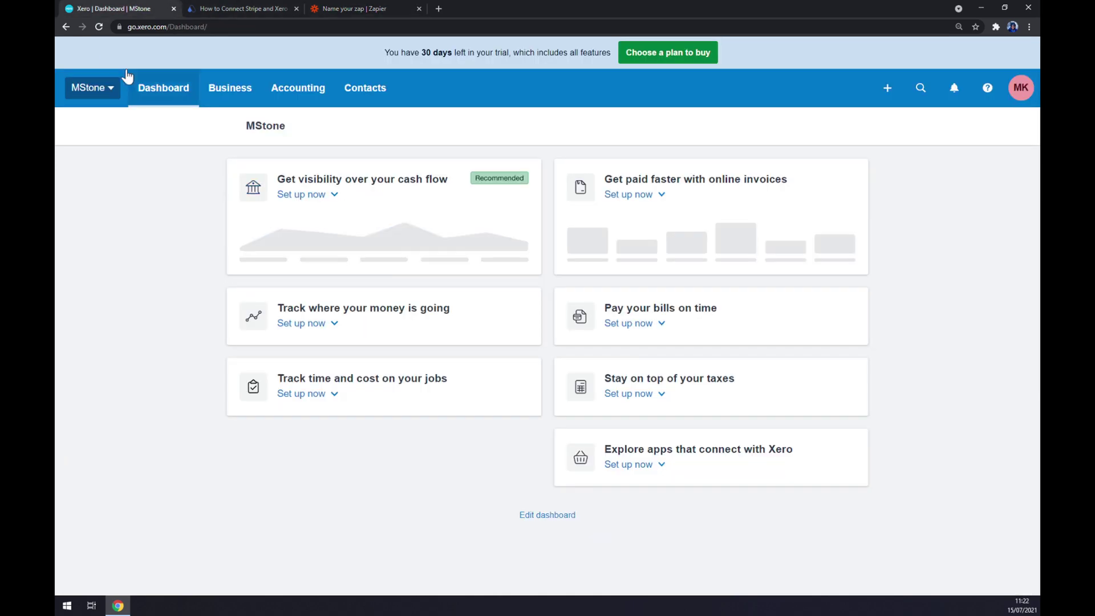
{"action": "left_click", "coordinate": [355, 9]}
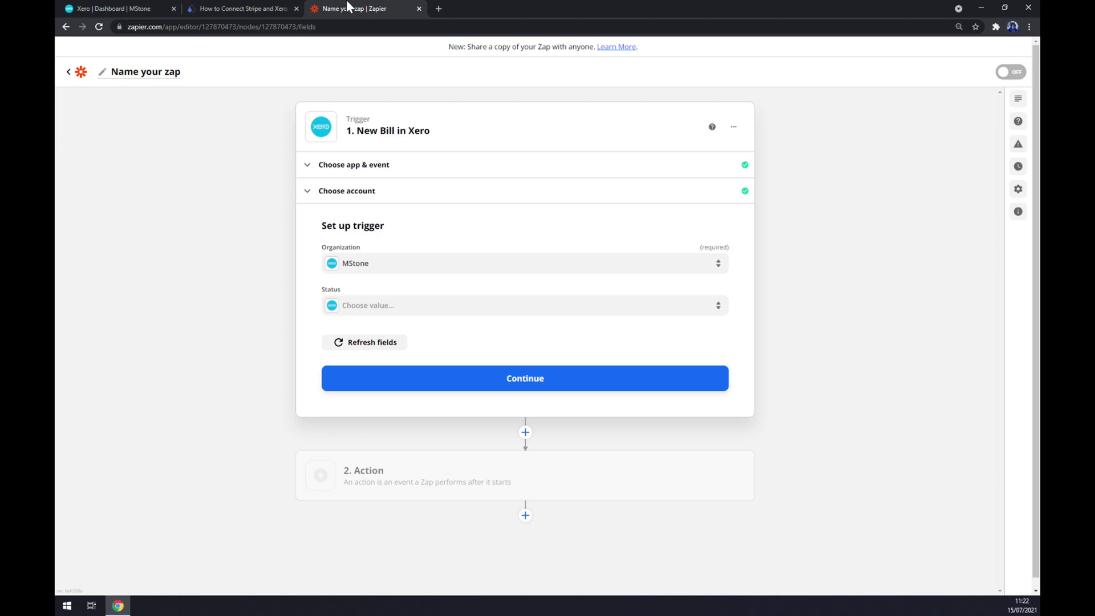
Step: Set the bill status to All, confirm the trigger, and begin the action step
{"action": "left_click", "coordinate": [368, 306]}
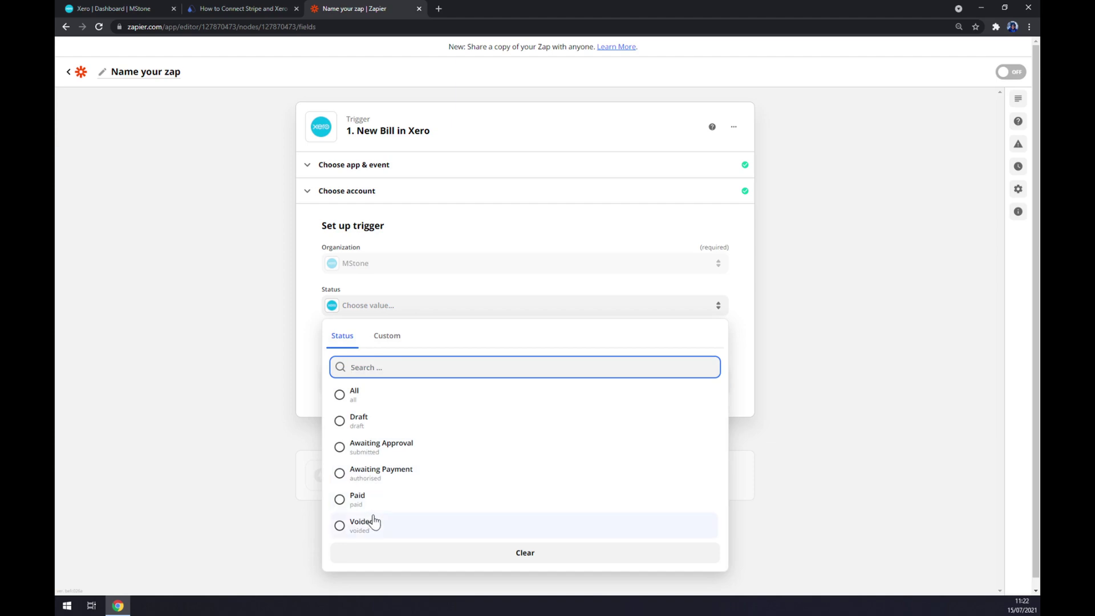
{"action": "left_click", "coordinate": [372, 399]}
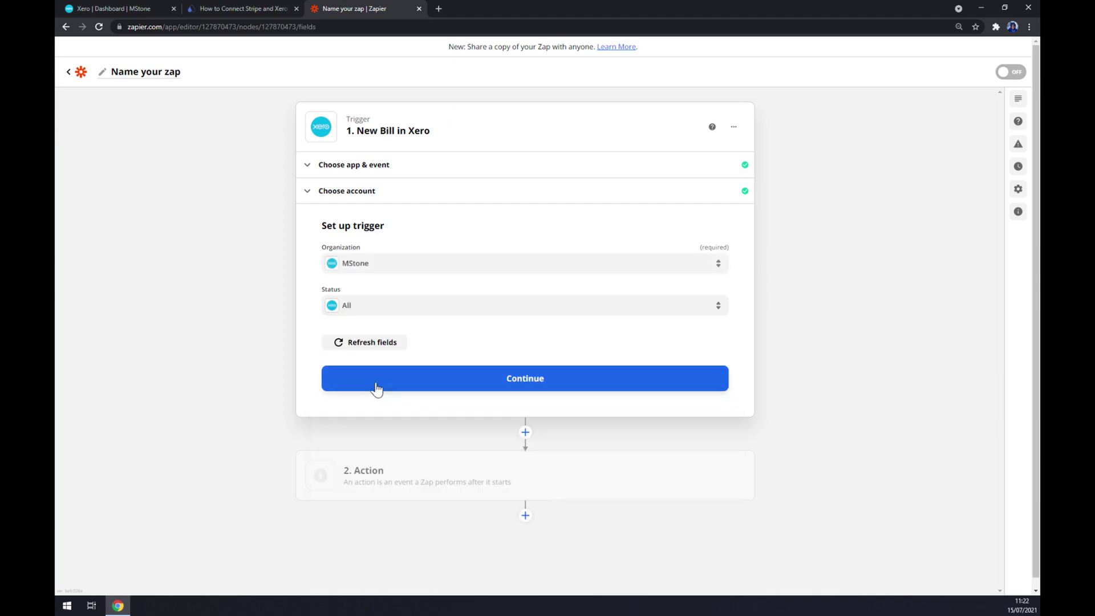
{"action": "left_click", "coordinate": [502, 379]}
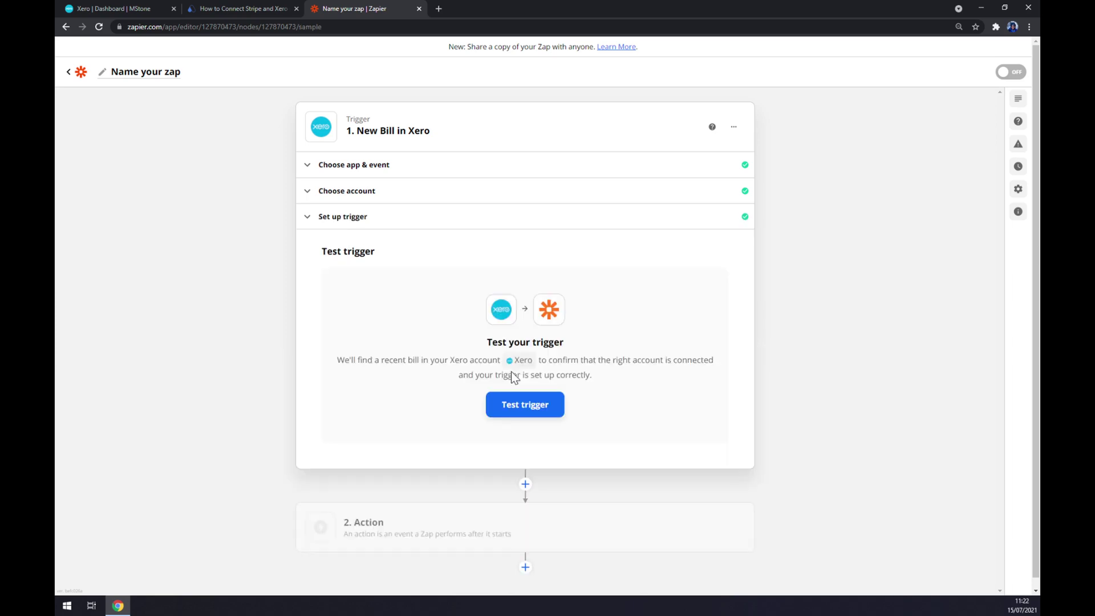
{"action": "left_click", "coordinate": [411, 534]}
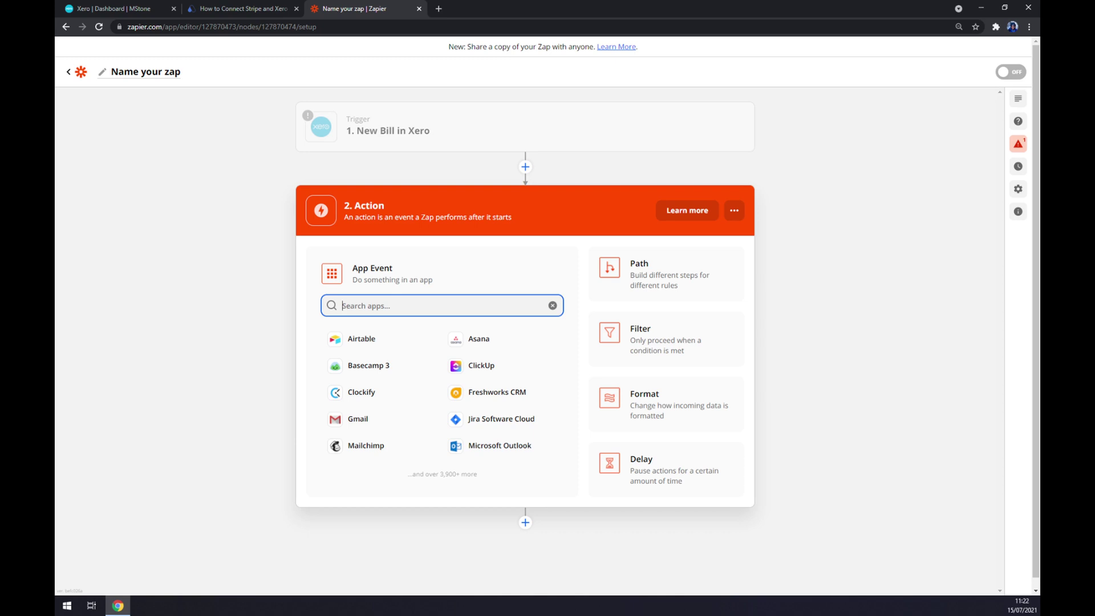
Step: Set the action to Stripe's Create Customer event and continue to Stripe sign-in
{"action": "type", "text": "stripe"}
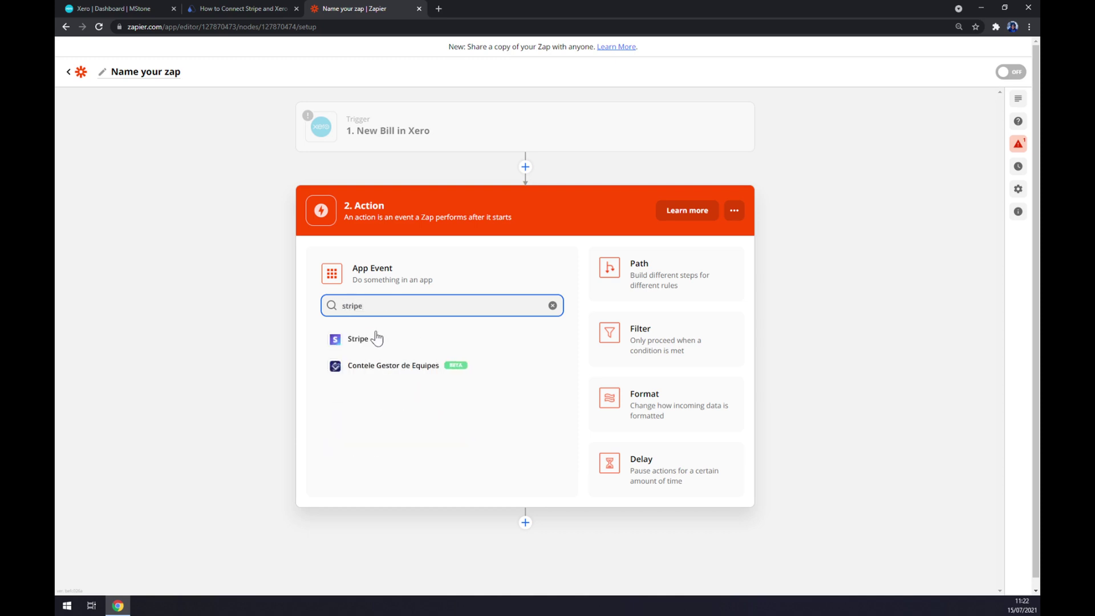
{"action": "left_click", "coordinate": [375, 339]}
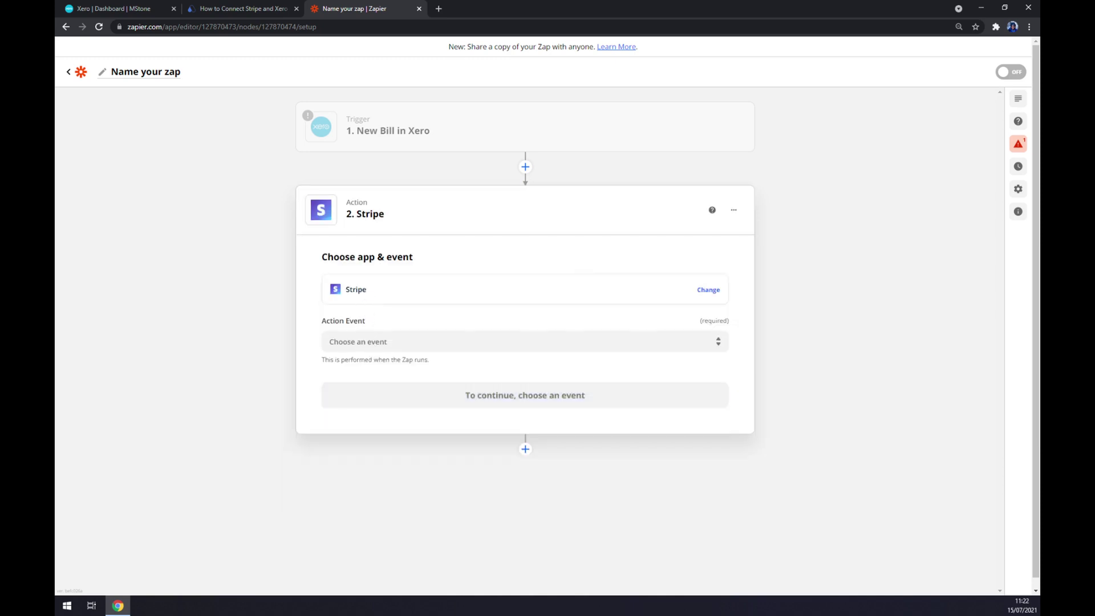
{"action": "left_click", "coordinate": [364, 341]}
{"action": "left_click", "coordinate": [372, 393]}
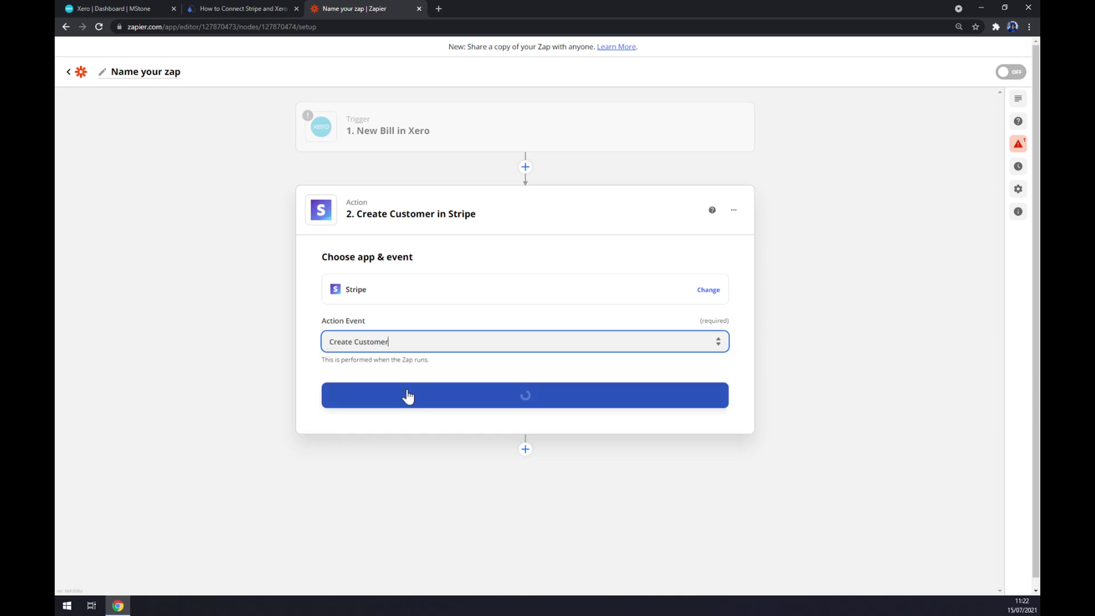
{"action": "left_click", "coordinate": [421, 398]}
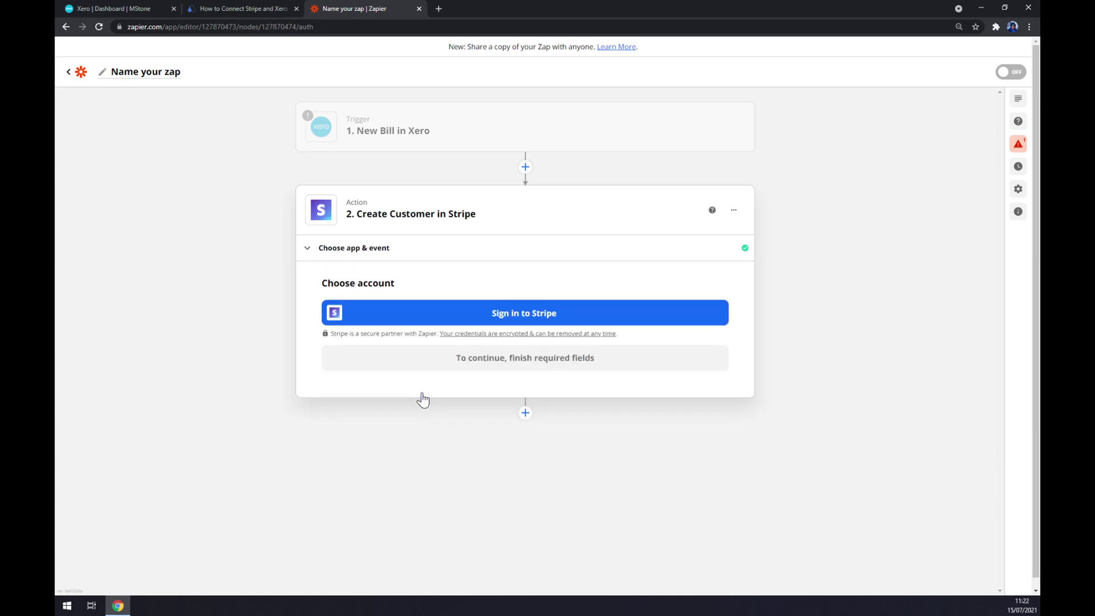